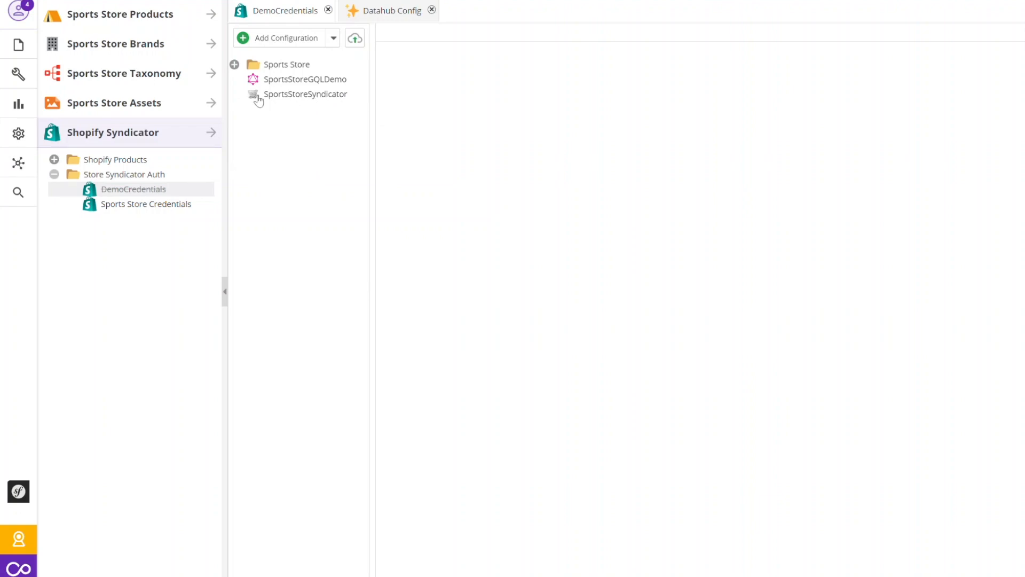
# Open the SportsStoreSyndicator configuration and review its product selection settings, including the available product types to syndicate.
pyautogui.click(306, 100)
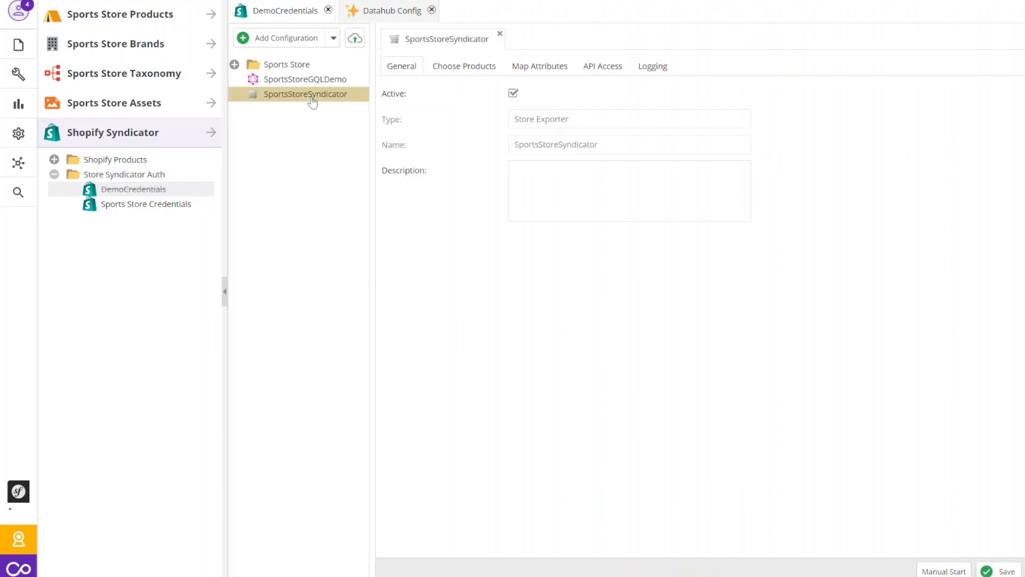
pyautogui.click(468, 71)
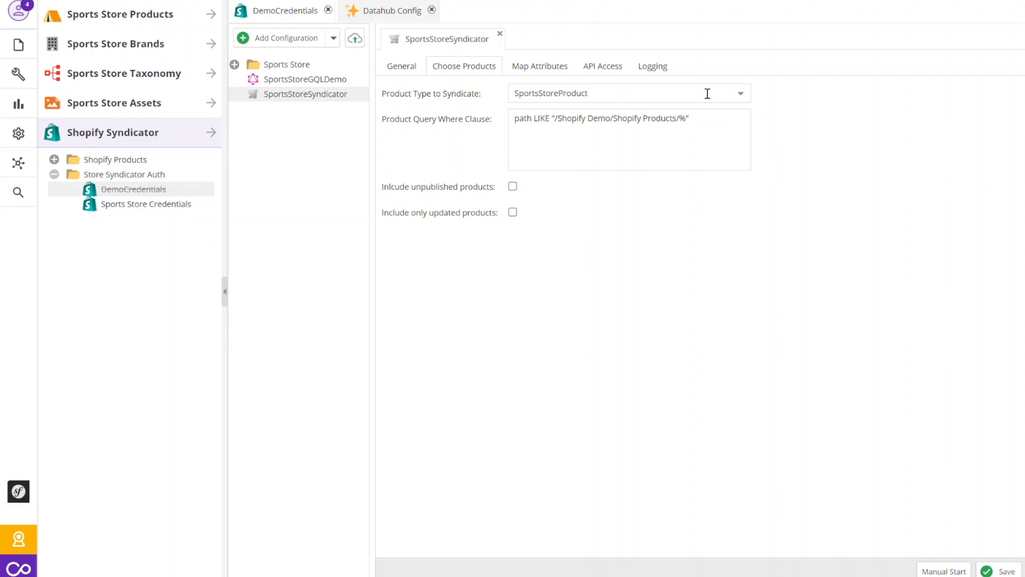
pyautogui.click(746, 100)
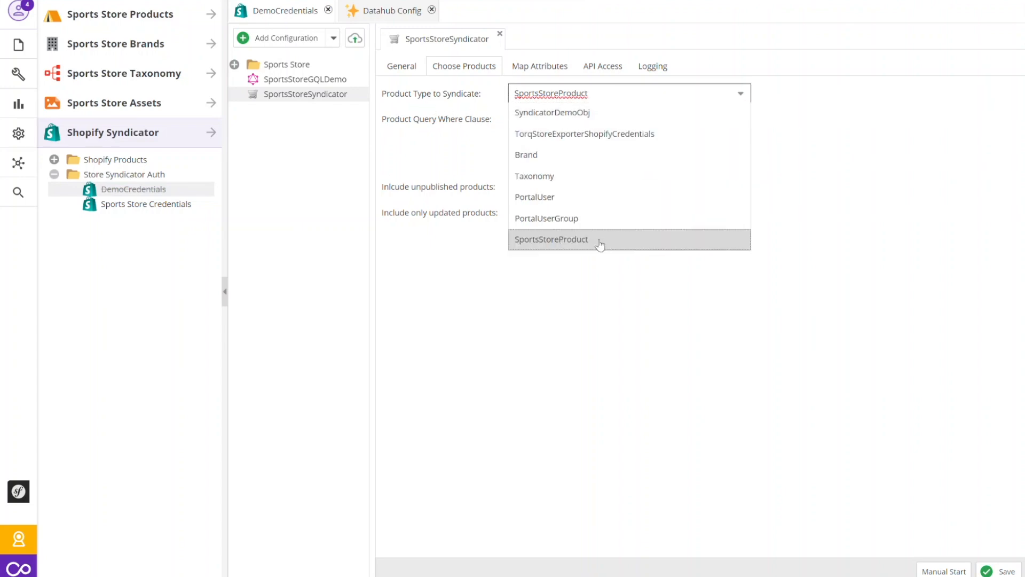
pyautogui.click(807, 223)
# Open the attribute mappings and browse the local fields available for the Width mapping without changing it.
pyautogui.click(545, 74)
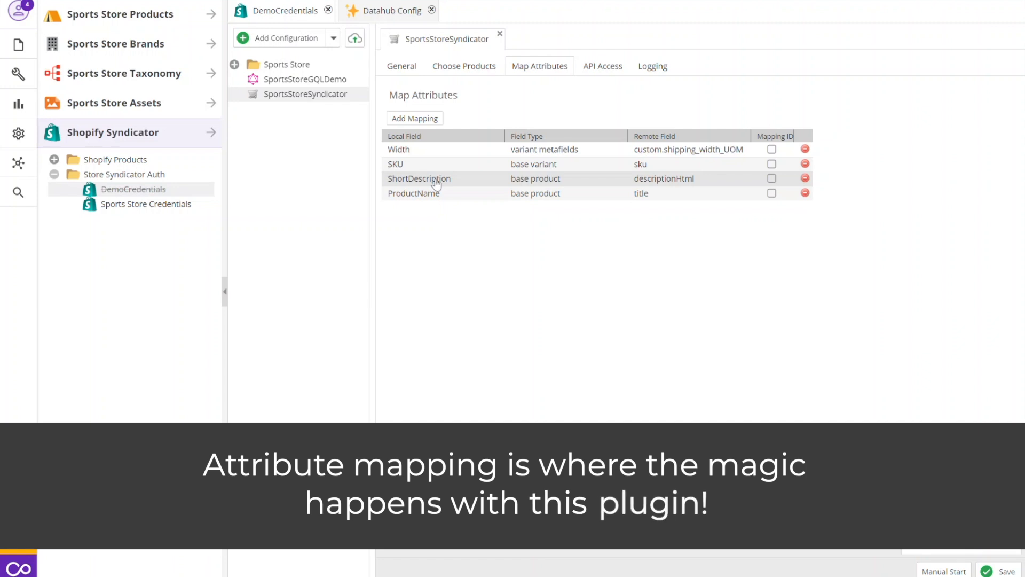
pyautogui.click(491, 154)
pyautogui.click(495, 155)
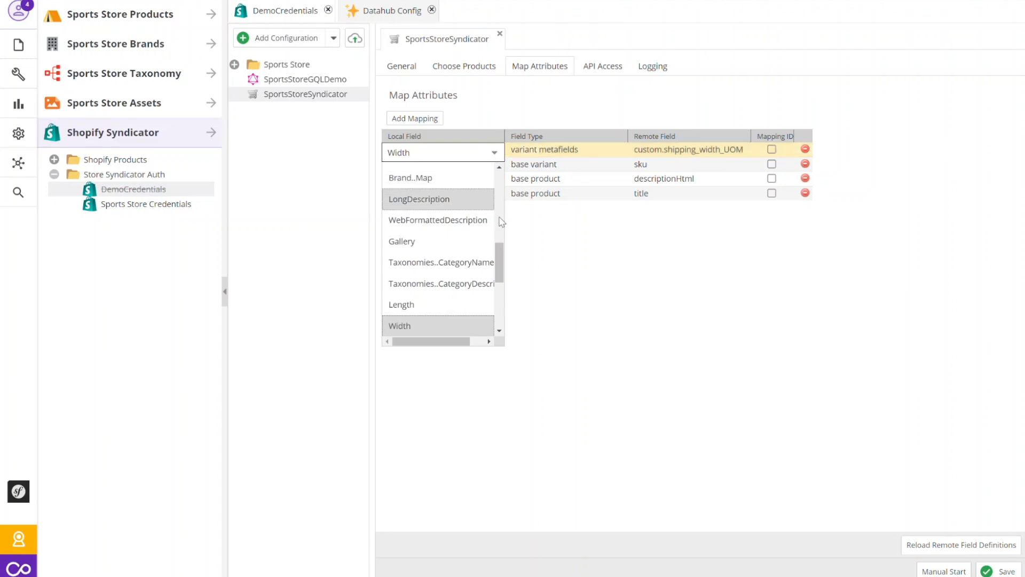
pyautogui.moveTo(497, 250); pyautogui.dragTo(495, 207)
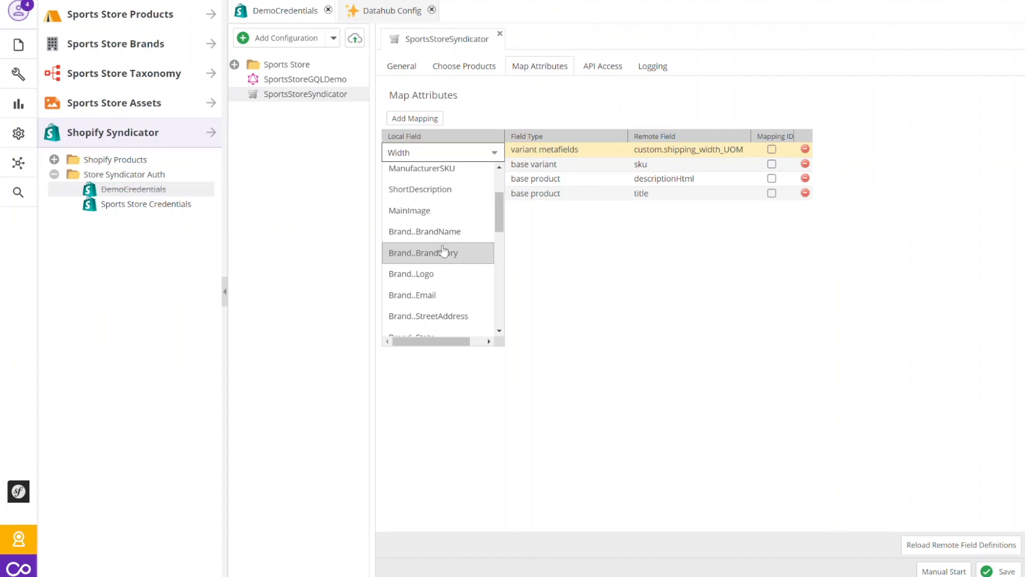
pyautogui.click(715, 247)
# Review the field types and remote fields available for the Width mapping, keeping the current selections.
pyautogui.click(617, 155)
pyautogui.click(618, 154)
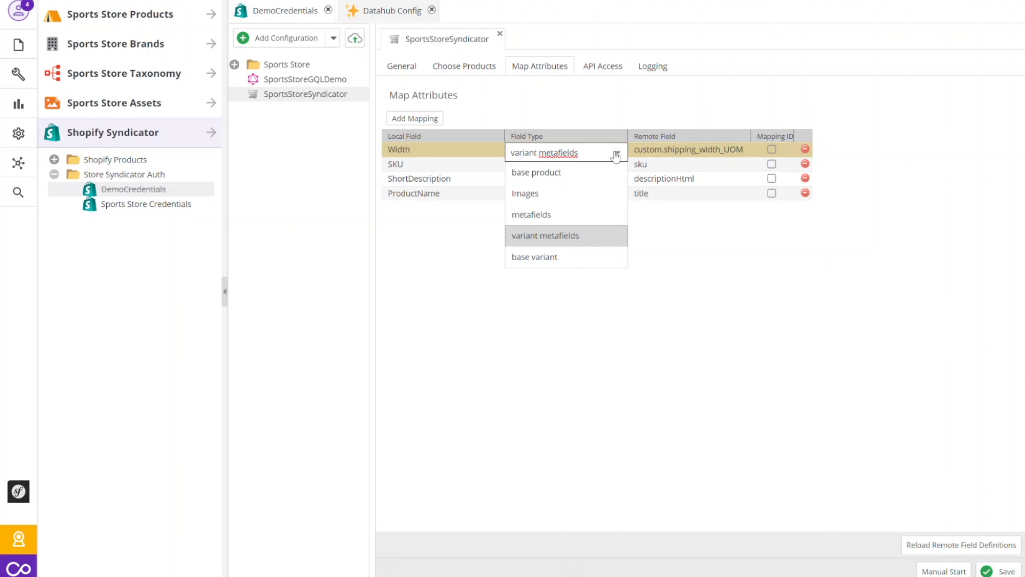
pyautogui.click(662, 105)
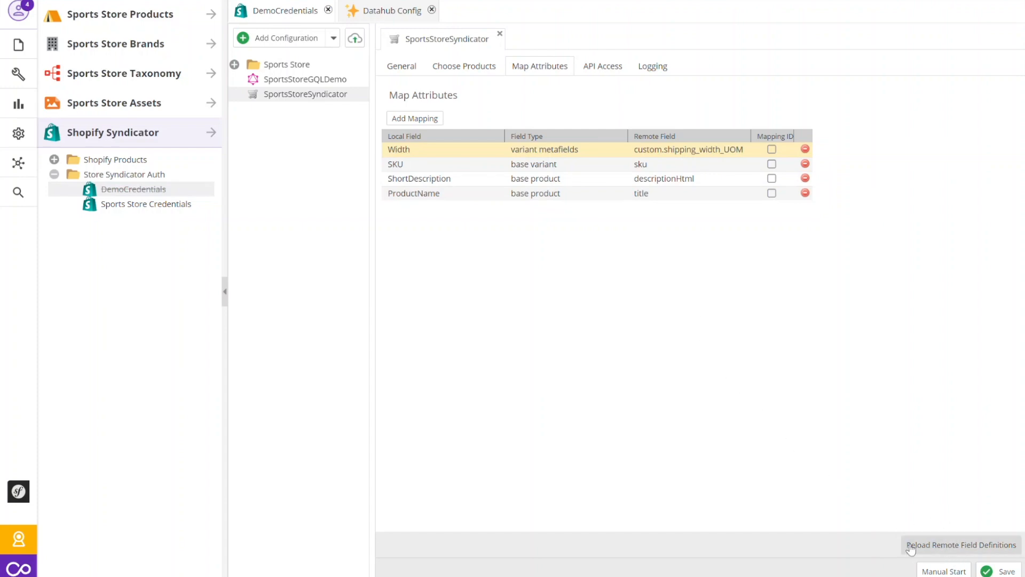
pyautogui.click(742, 152)
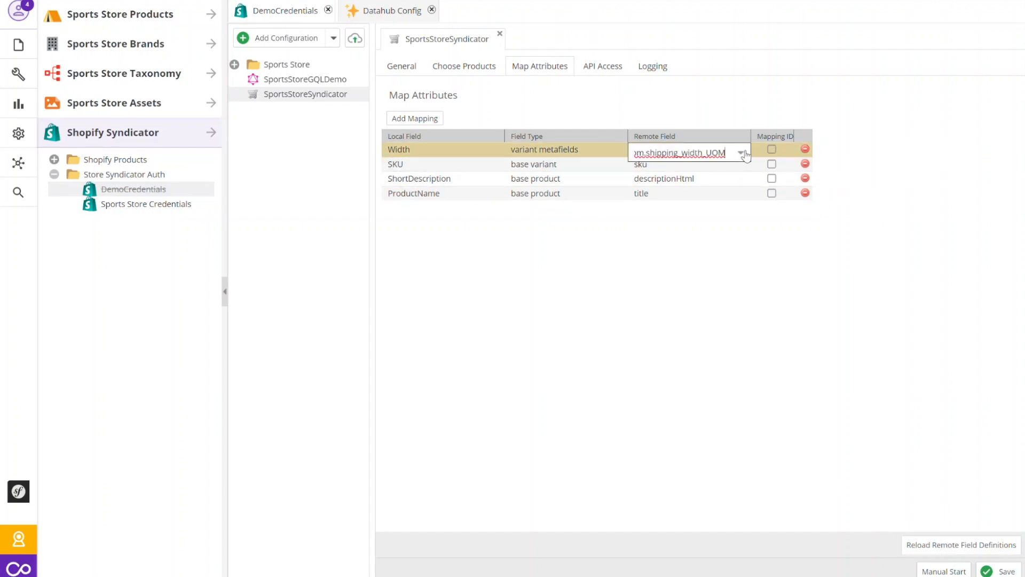
pyautogui.click(743, 154)
pyautogui.moveTo(745, 305)
pyautogui.mouseDown()
pyautogui.moveTo(741, 194)
pyautogui.moveTo(745, 320)
pyautogui.mouseUp()
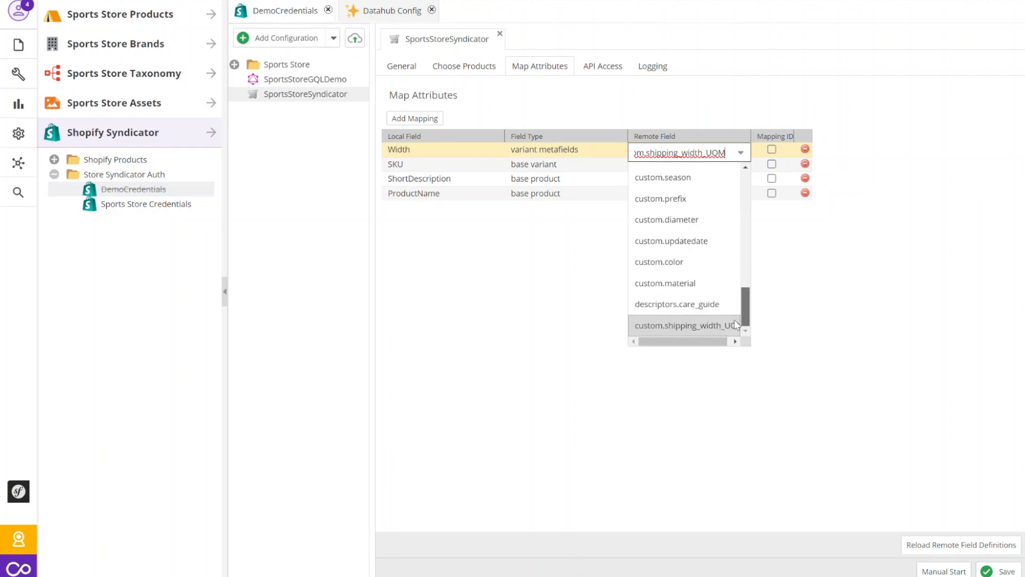
pyautogui.click(795, 362)
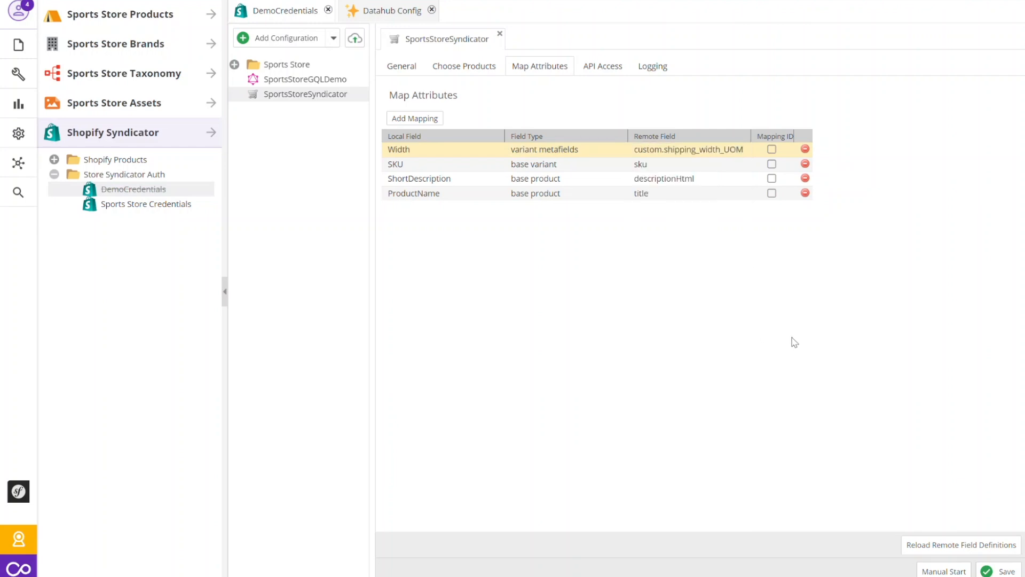
# With the API access settings open, manually start the SportsStoreSyndicator export and refresh the product list in Shopify.
pyautogui.click(601, 69)
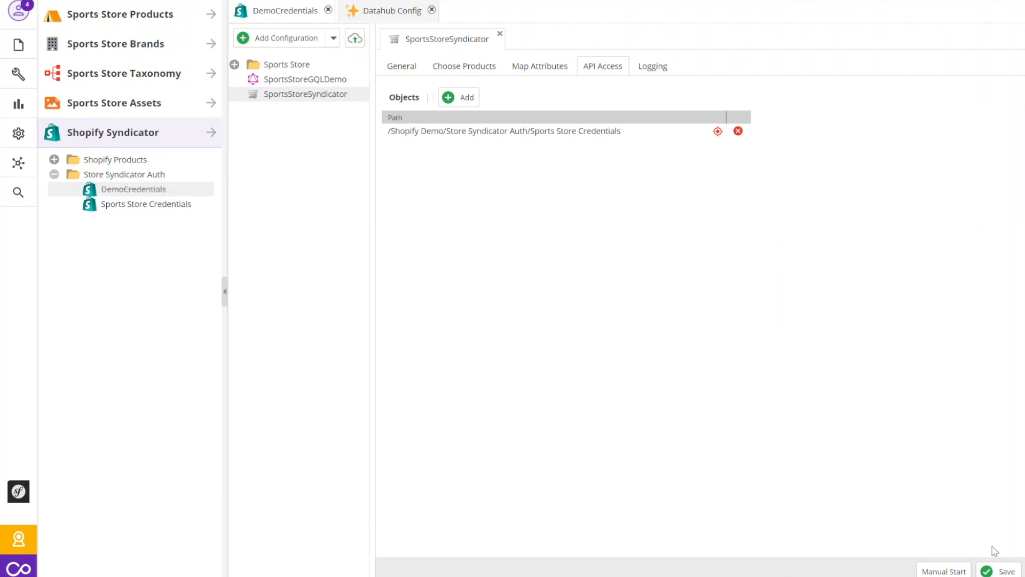
pyautogui.click(943, 571)
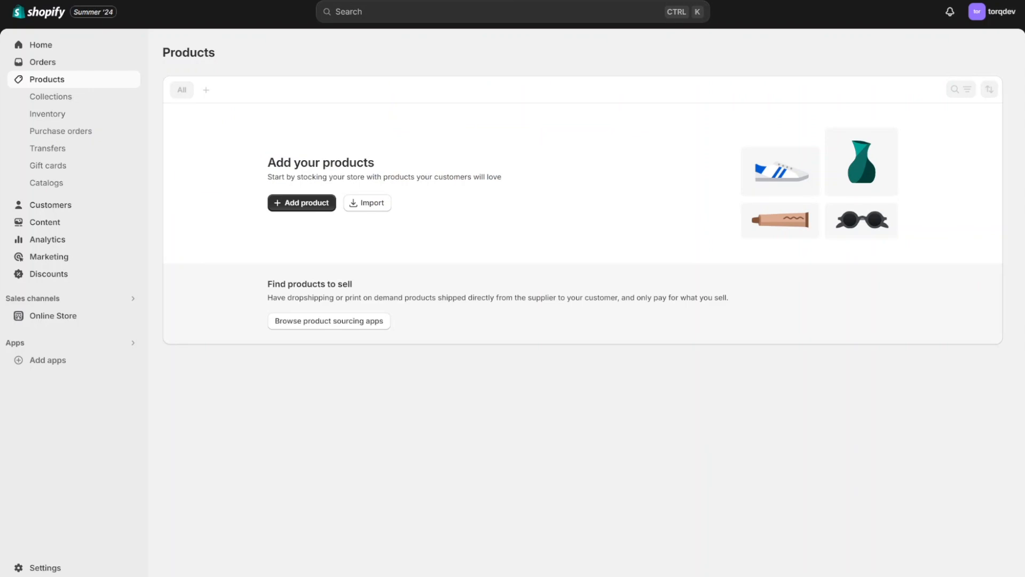
pyautogui.press('F5')
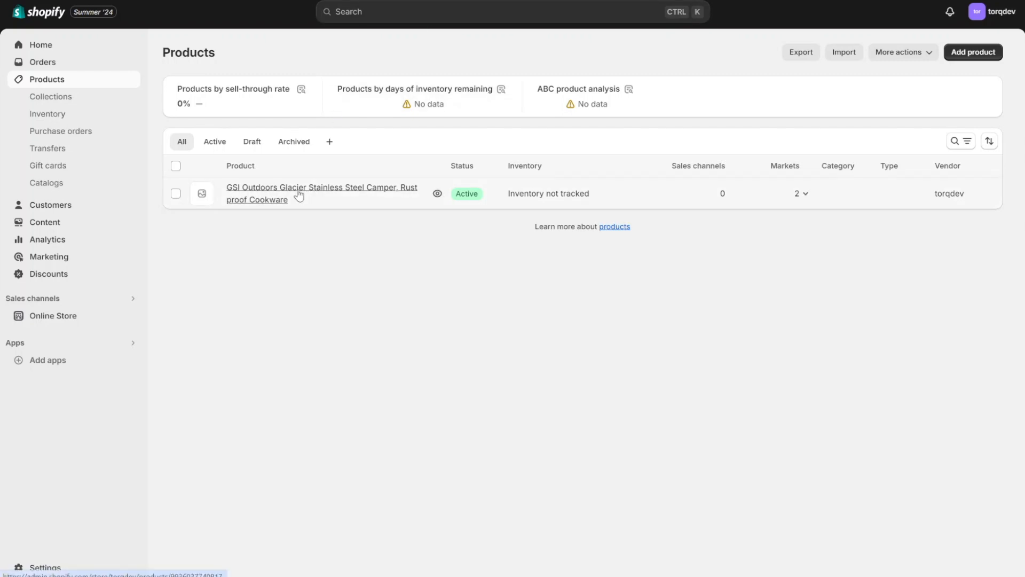
# Open the exported GSI Outdoors Glacier Stainless Steel Camper product and examine its title, description, variants and metafields.
pyautogui.click(343, 202)
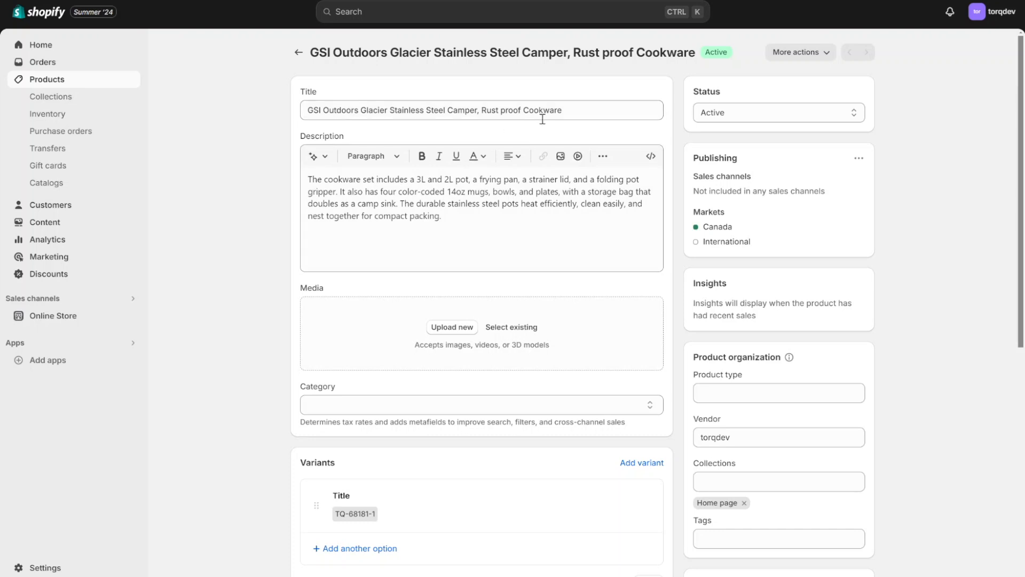
pyautogui.scroll(-6, 406, 235)
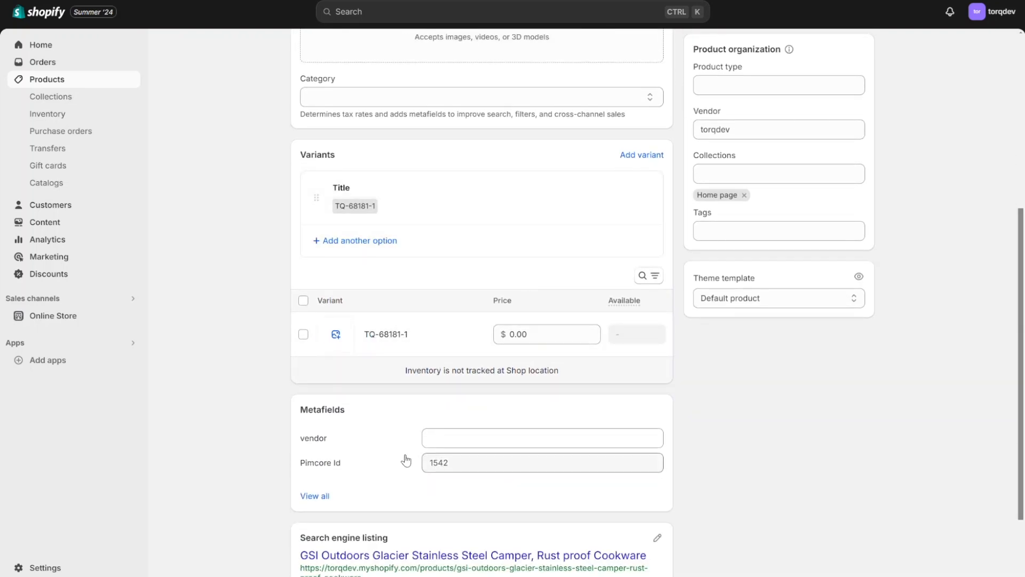
pyautogui.scroll(-2, 403, 459)
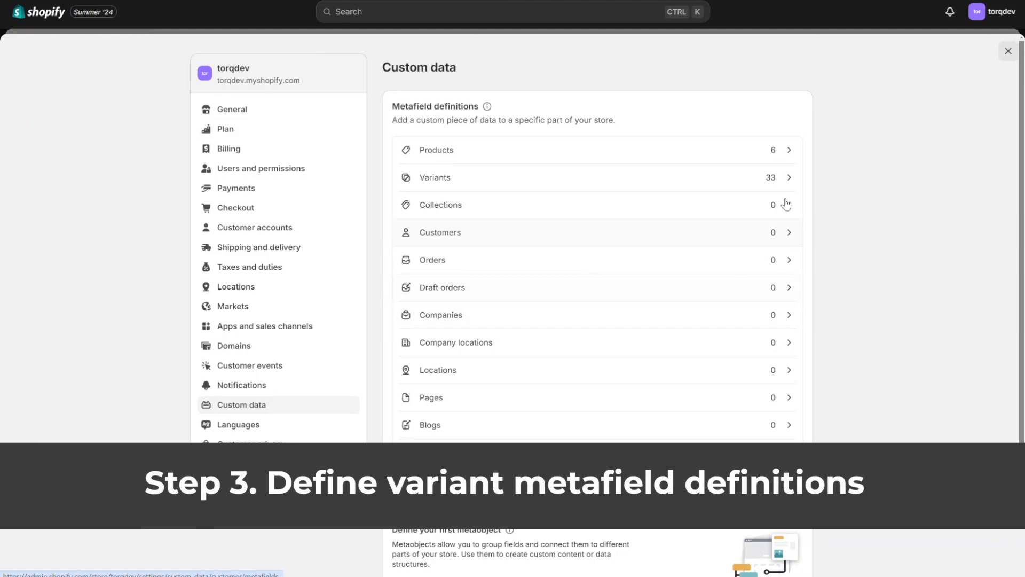
# Add a variant metafield definition in Shopify's custom data and name it Shipping Weight.
pyautogui.click(468, 177)
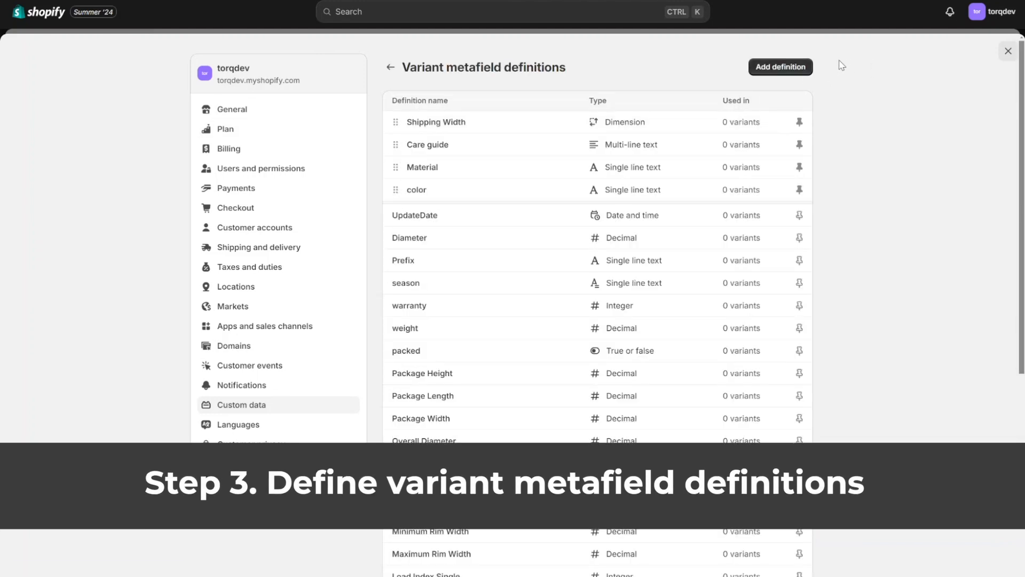
pyautogui.click(784, 68)
pyautogui.click(509, 126)
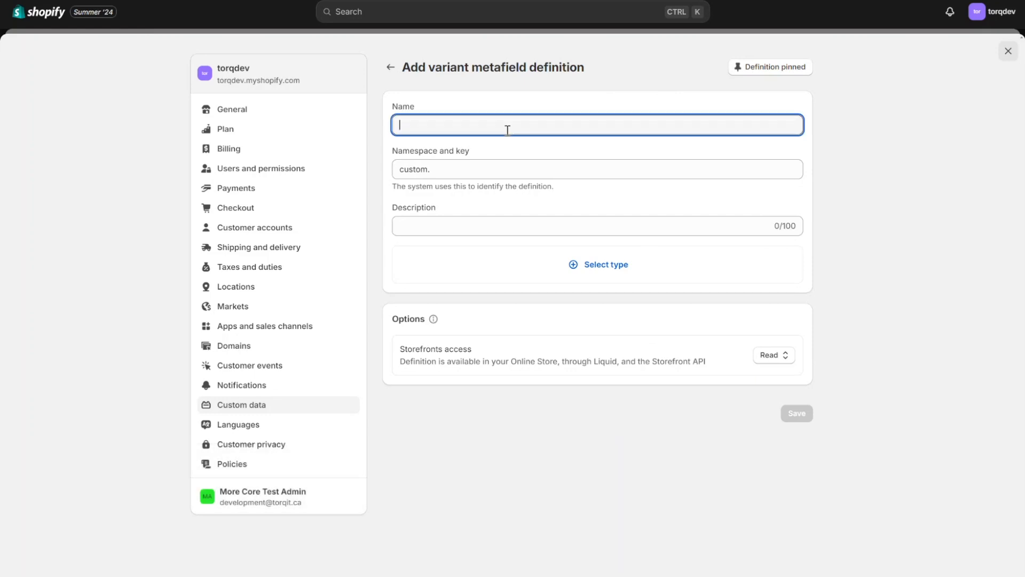
pyautogui.write('Shipp')
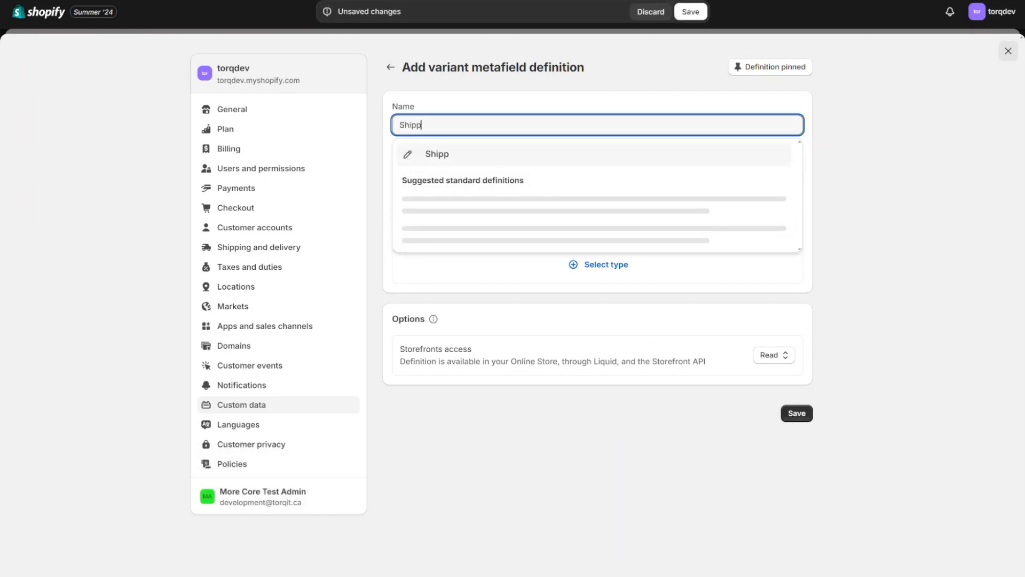
pyautogui.write('ingW')
pyautogui.press('BackSpace')
pyautogui.write('Weight')
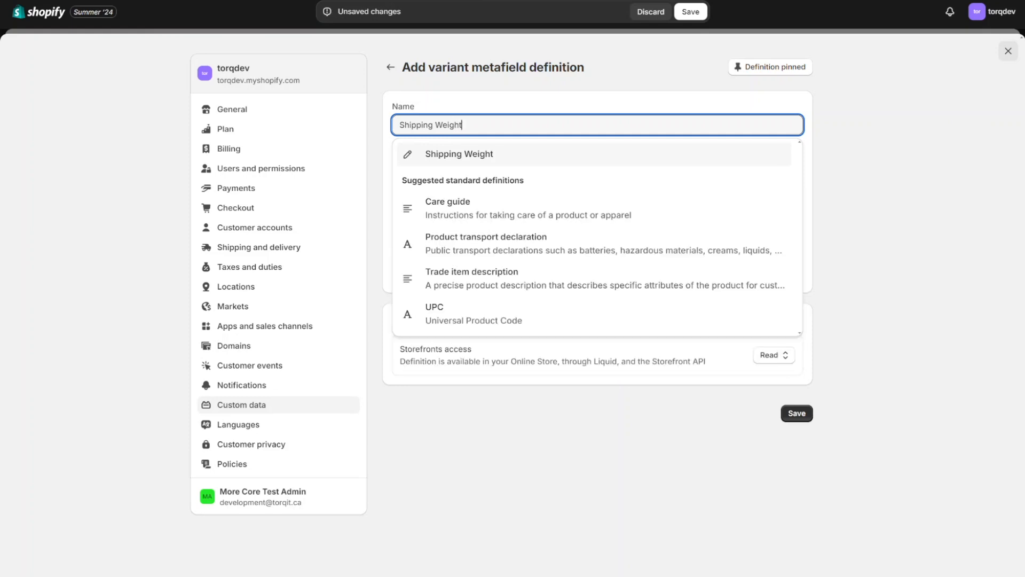
pyautogui.click(536, 153)
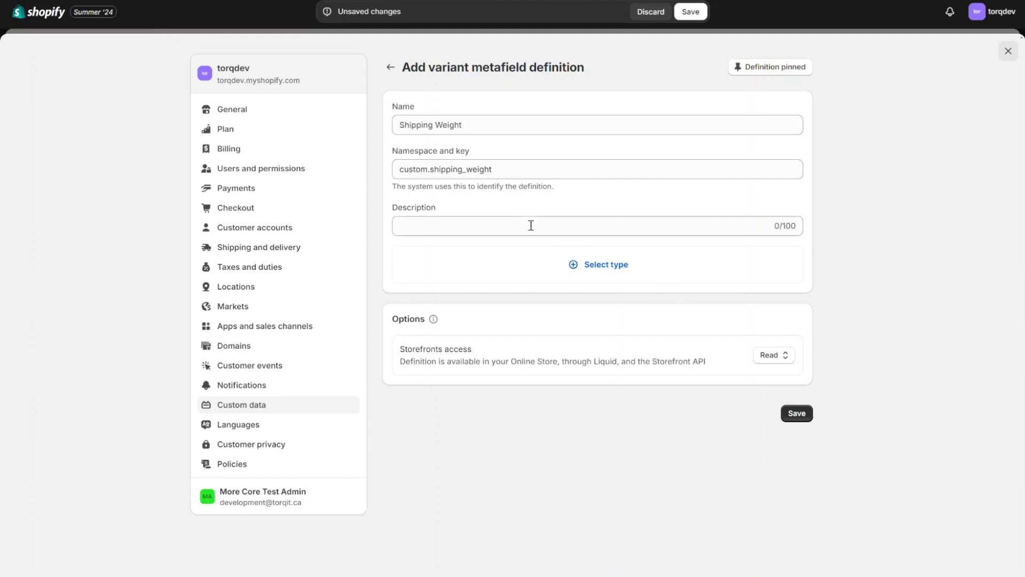
# Set the Shipping Weight definition's type to Single line text and save it.
pyautogui.click(574, 265)
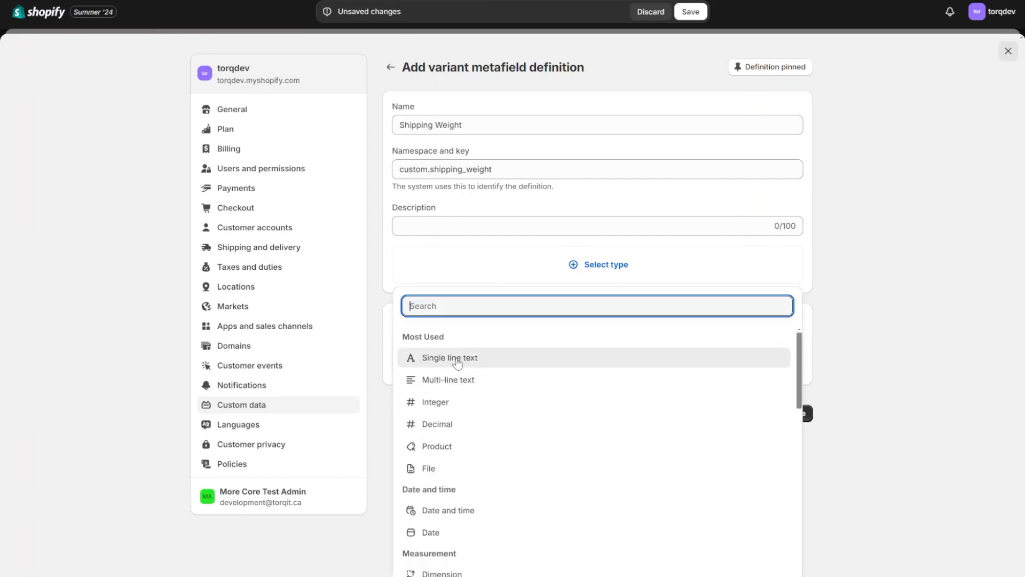
pyautogui.click(456, 357)
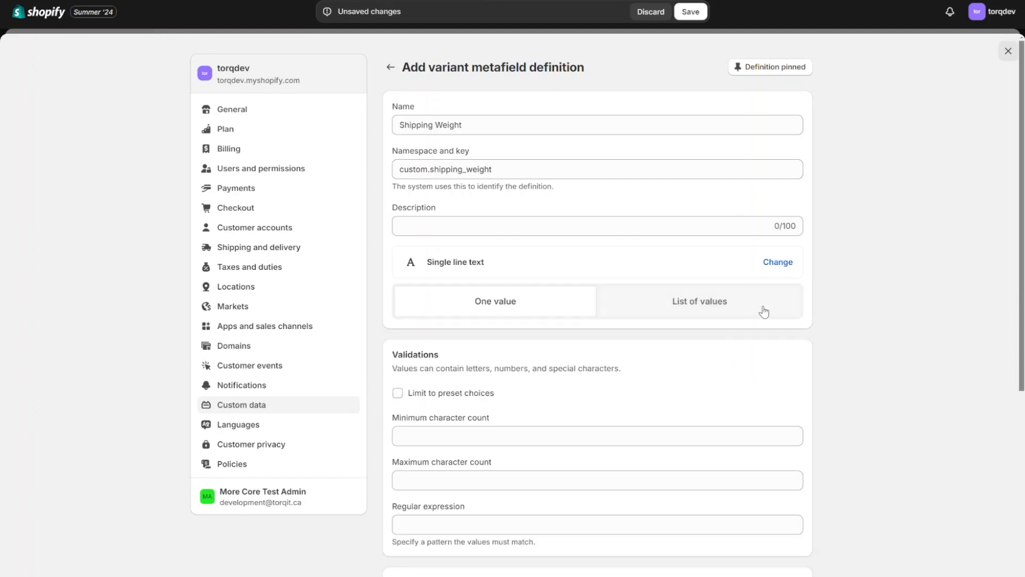
pyautogui.scroll(-4, 760, 359)
pyautogui.click(796, 483)
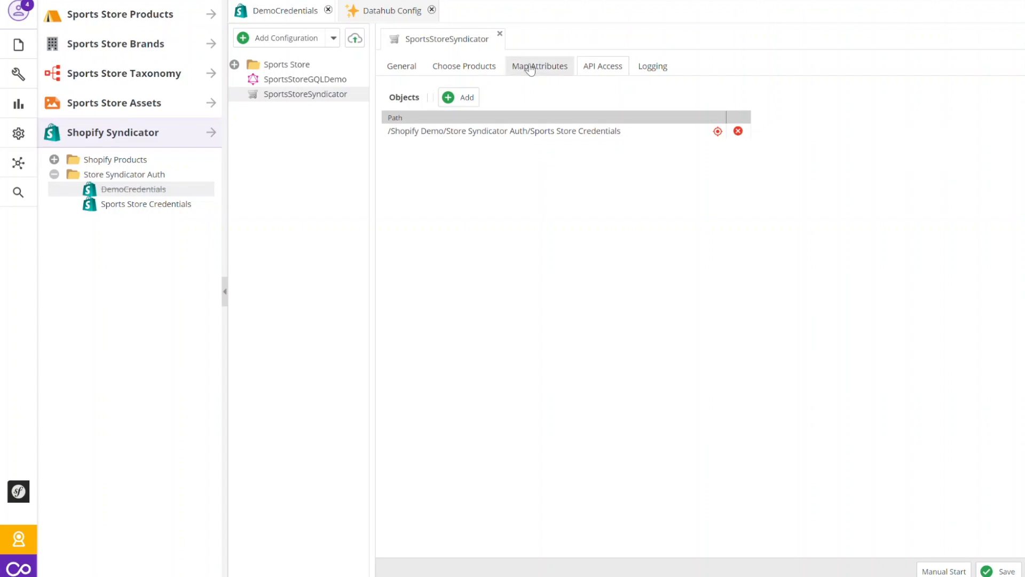
# In Pimcore, add a new attribute mapping to SportsStoreSyndicator and set its field type to variant metafields.
pyautogui.click(530, 68)
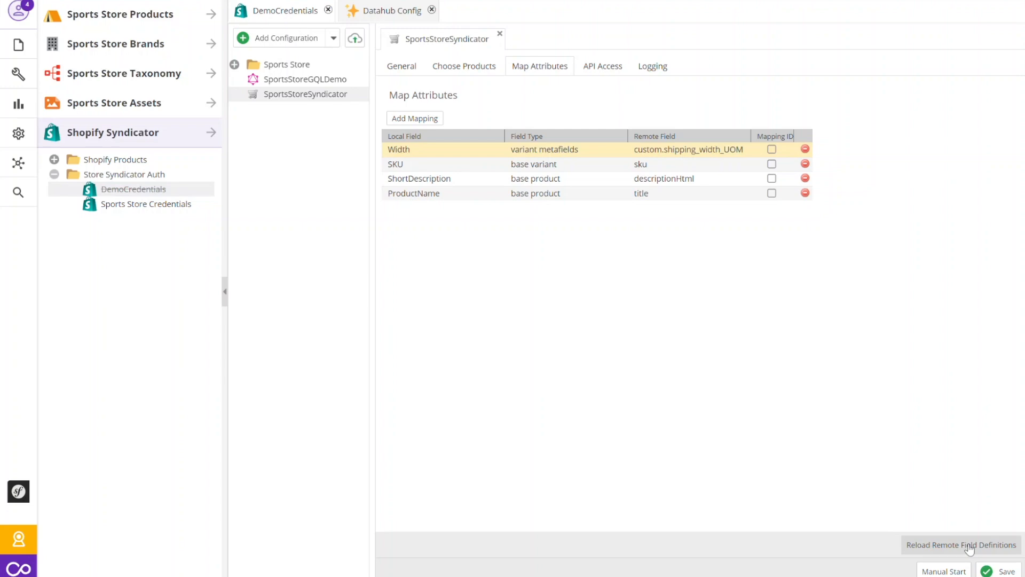
pyautogui.click(415, 118)
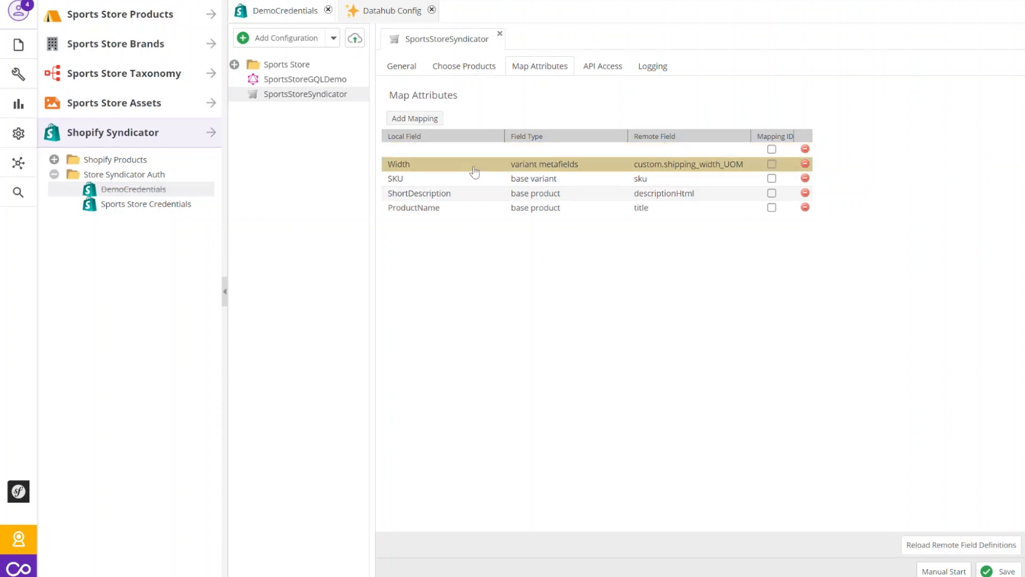
pyautogui.click(737, 152)
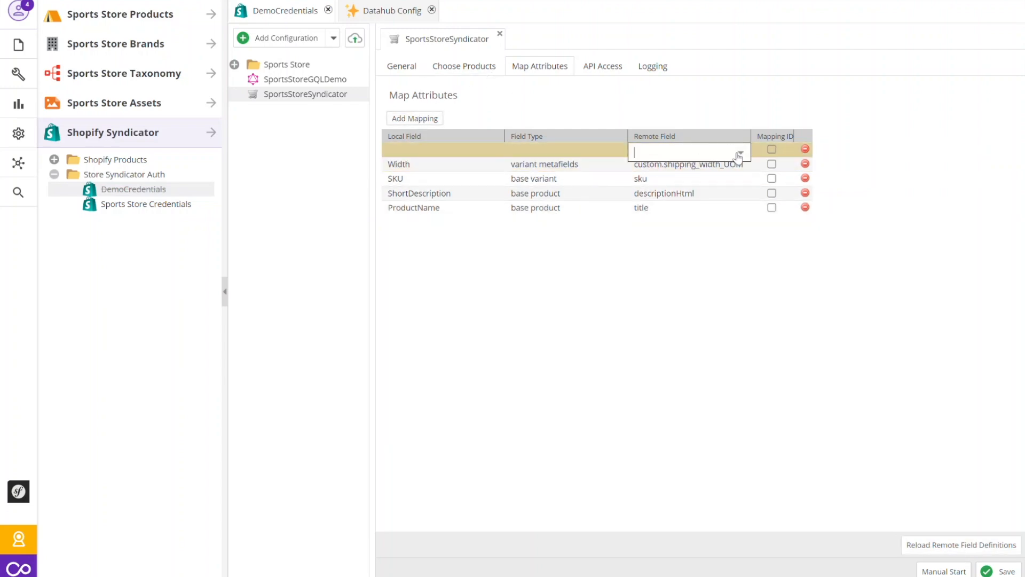
pyautogui.click(583, 153)
pyautogui.click(615, 153)
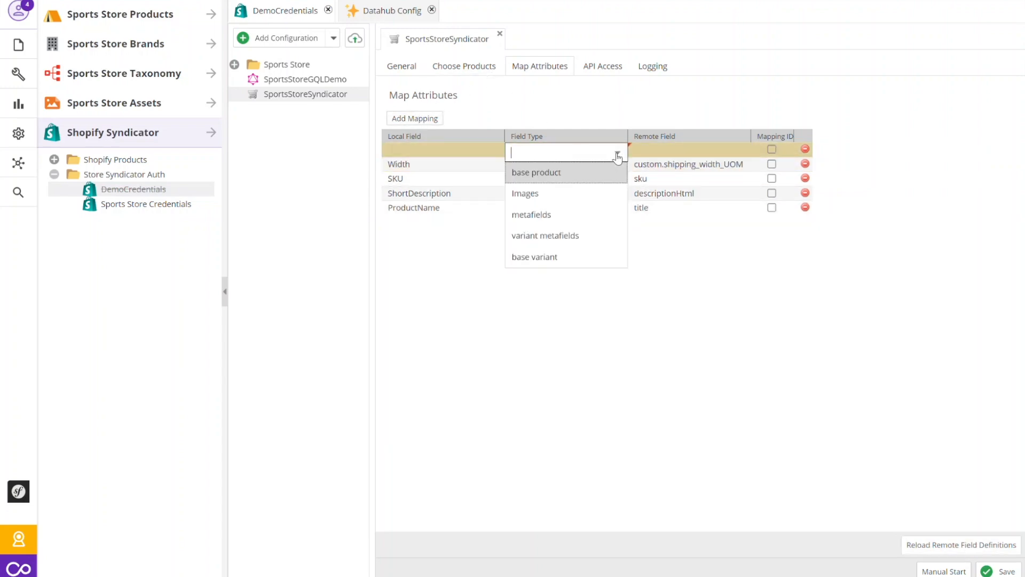
pyautogui.click(572, 235)
# Choose custom.shipping_weight as the new mapping's remote field, and close the Datahub configuration.
pyautogui.click(737, 151)
pyautogui.click(741, 152)
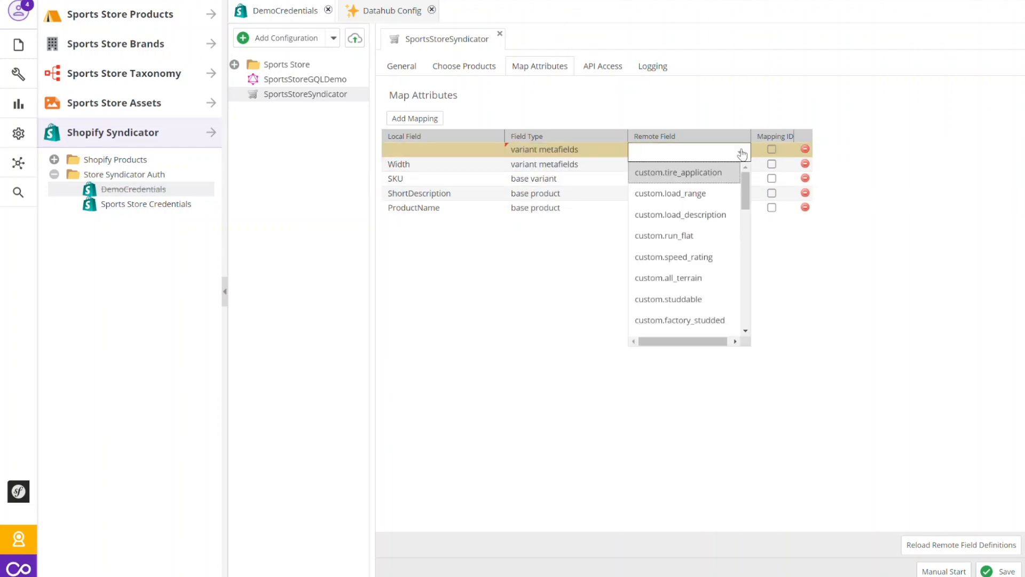
pyautogui.moveTo(743, 178); pyautogui.dragTo(744, 316)
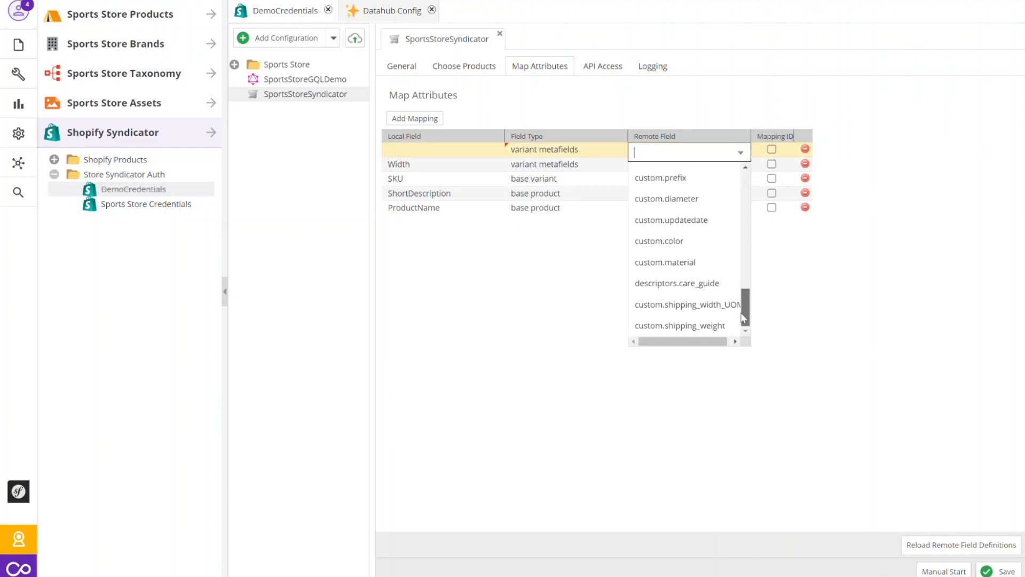
pyautogui.click(695, 332)
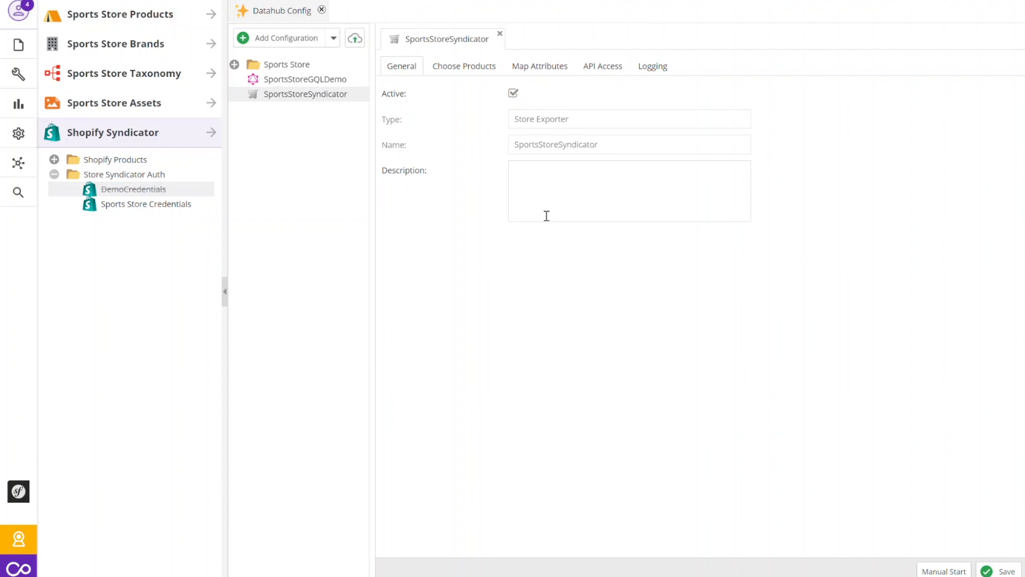
pyautogui.click(322, 10)
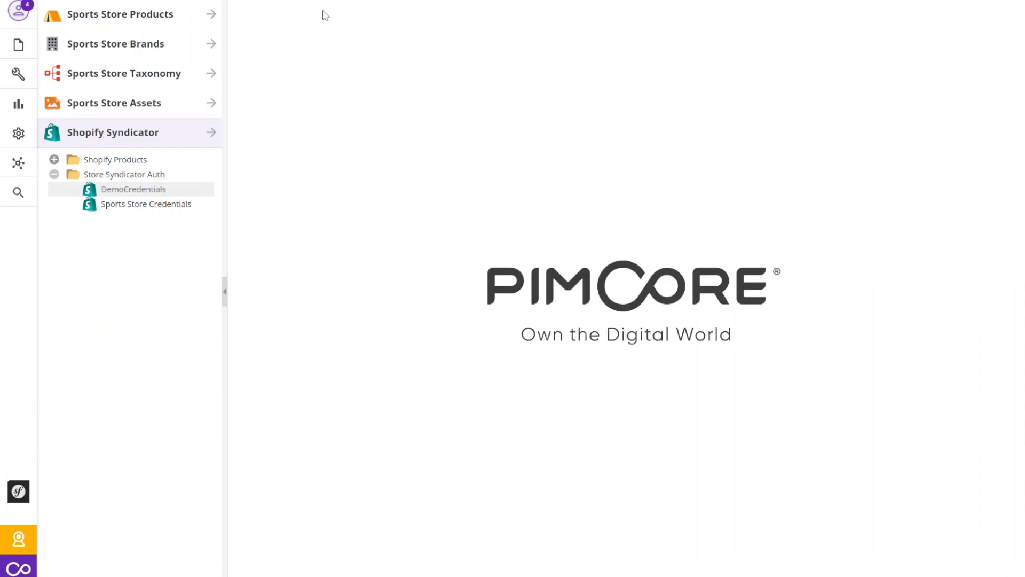